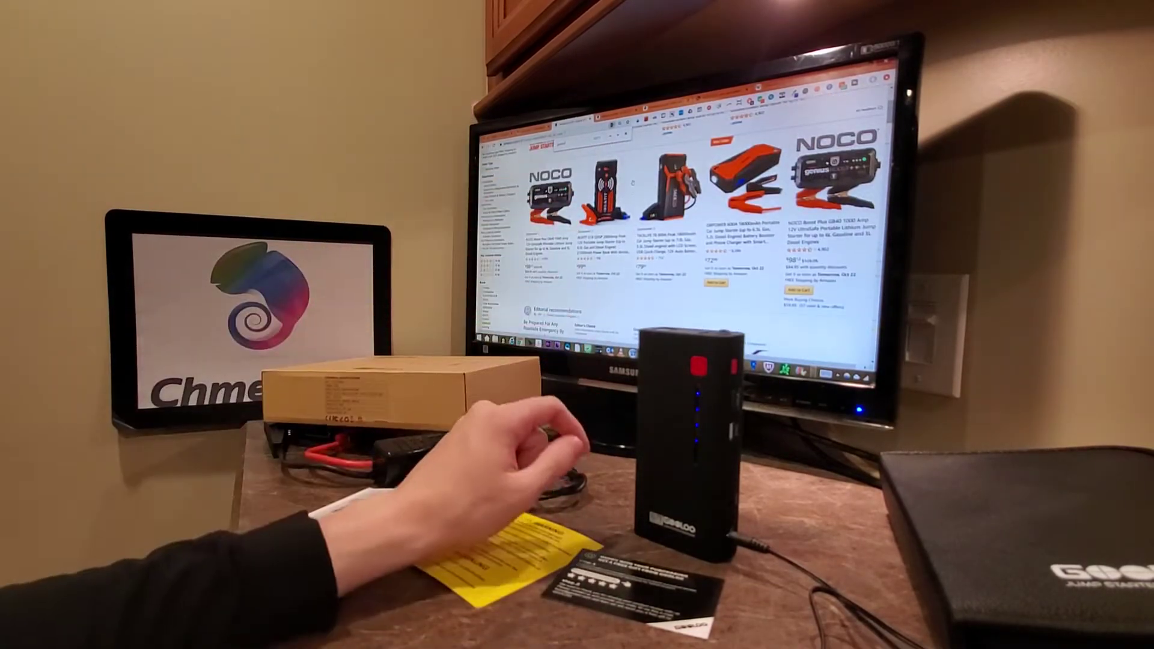
{"action": "scroll", "coordinate": [686, 226], "scroll_direction": "down", "scroll_amount": 4}
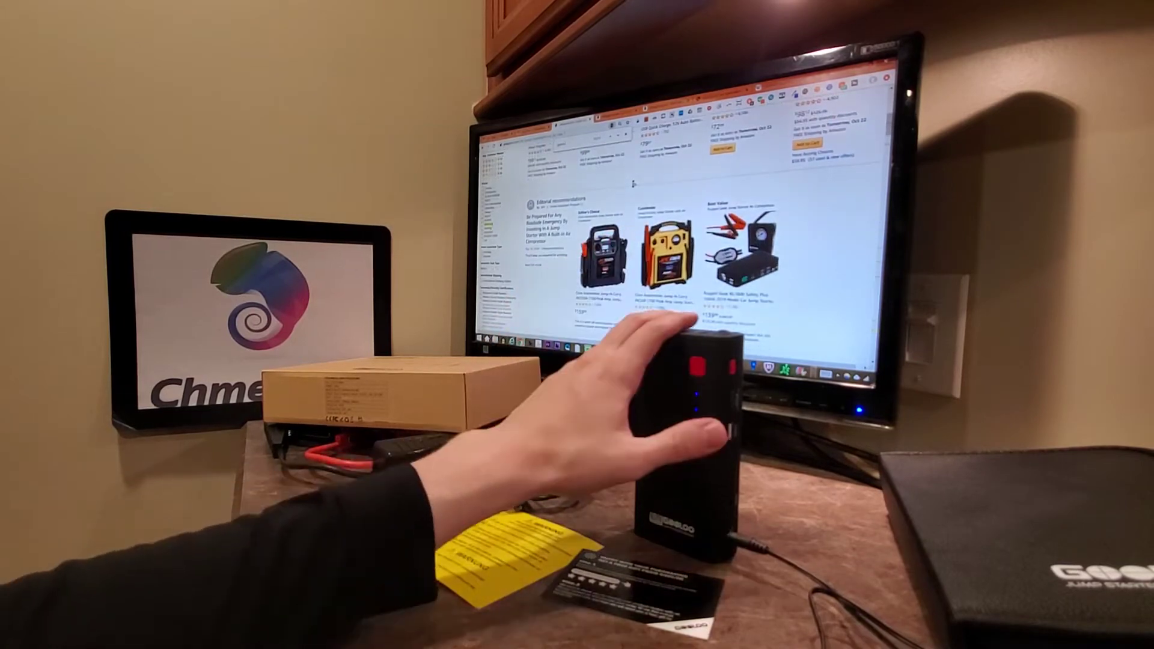
{"action": "scroll", "coordinate": [686, 225], "scroll_direction": "down", "scroll_amount": 3}
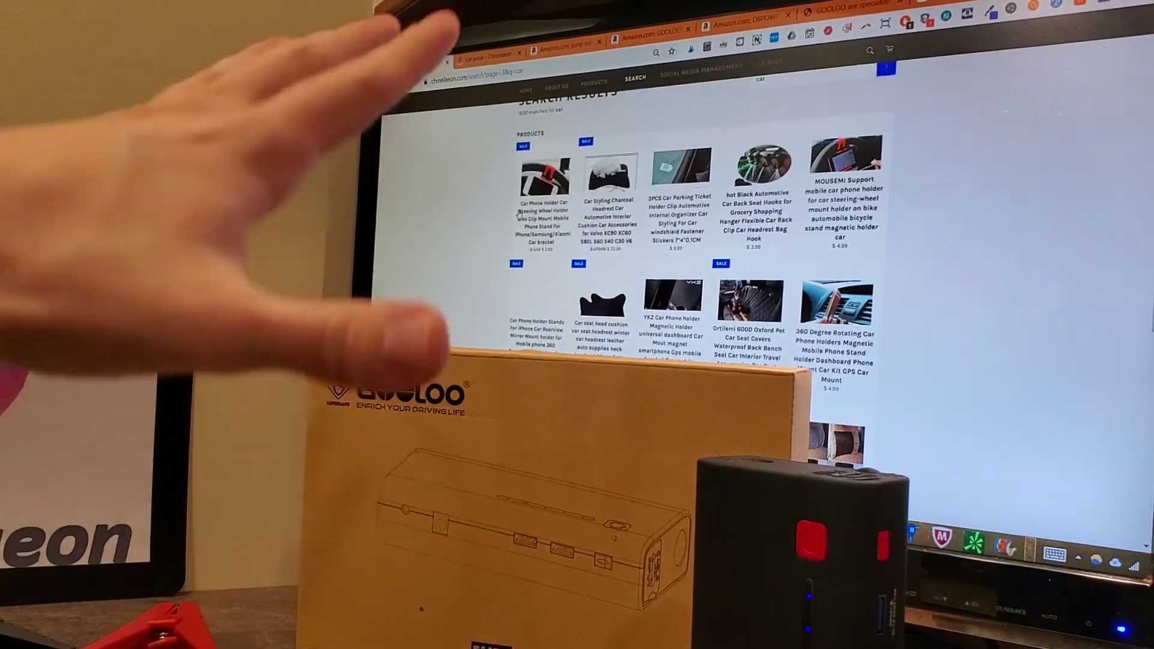
{"action": "scroll", "coordinate": [685, 235], "scroll_direction": "up", "scroll_amount": 4}
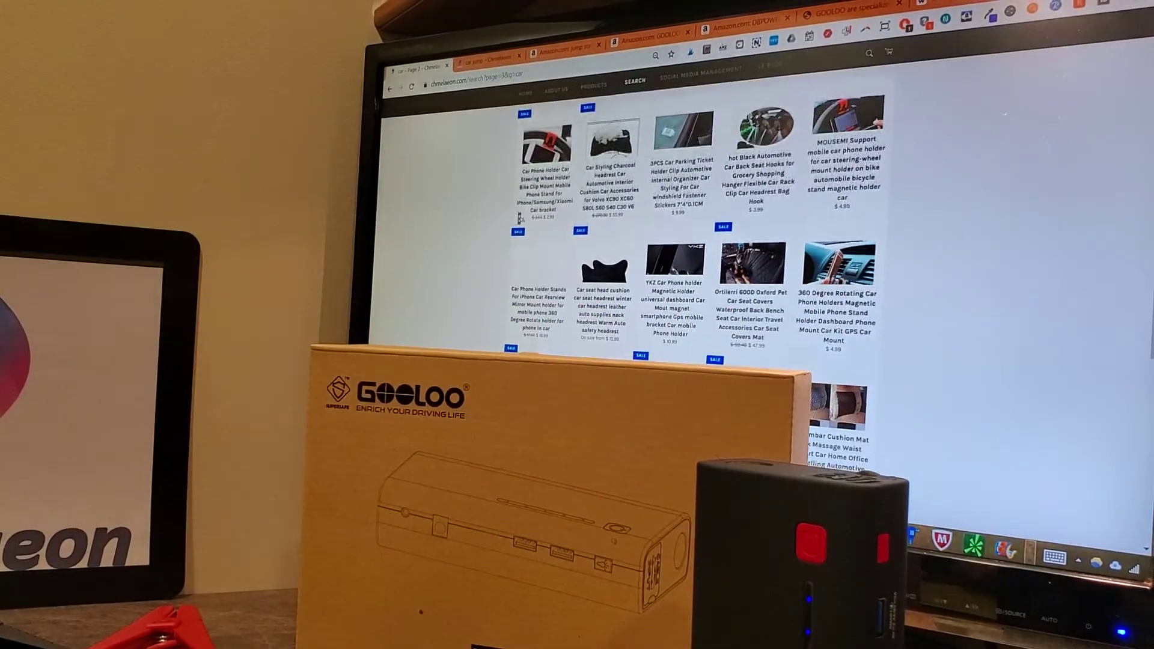
{"action": "scroll", "coordinate": [685, 234], "scroll_direction": "down", "scroll_amount": 3}
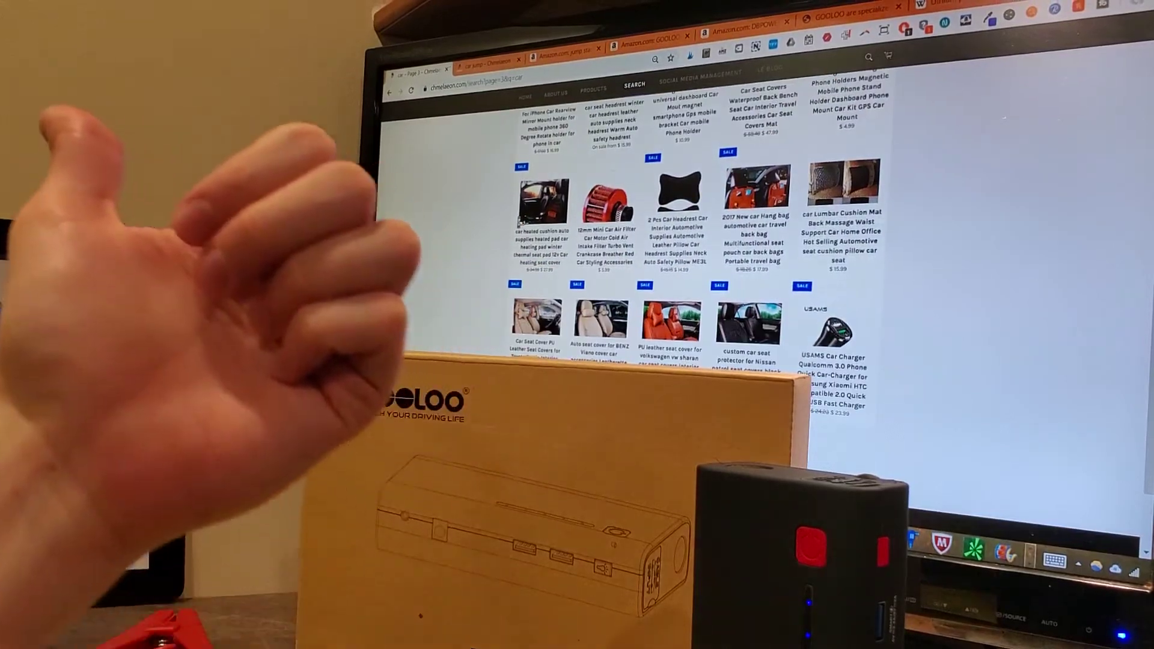
{"action": "scroll", "coordinate": [685, 234], "scroll_direction": "up", "scroll_amount": 3}
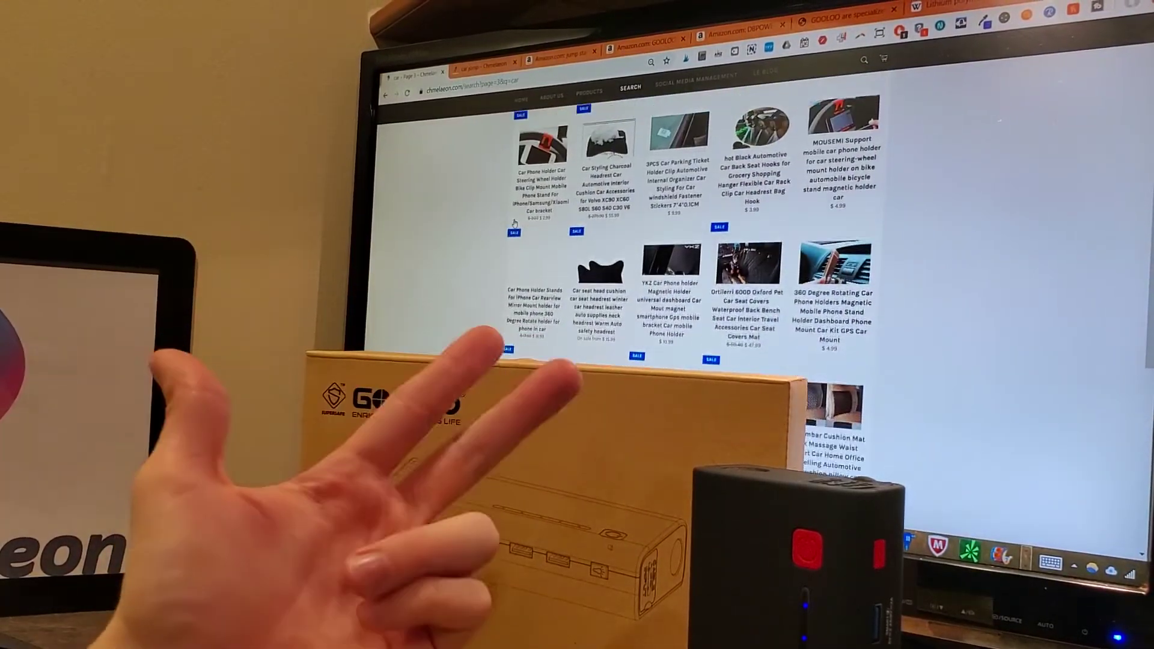
{"action": "scroll", "coordinate": [685, 235], "scroll_direction": "down", "scroll_amount": 3}
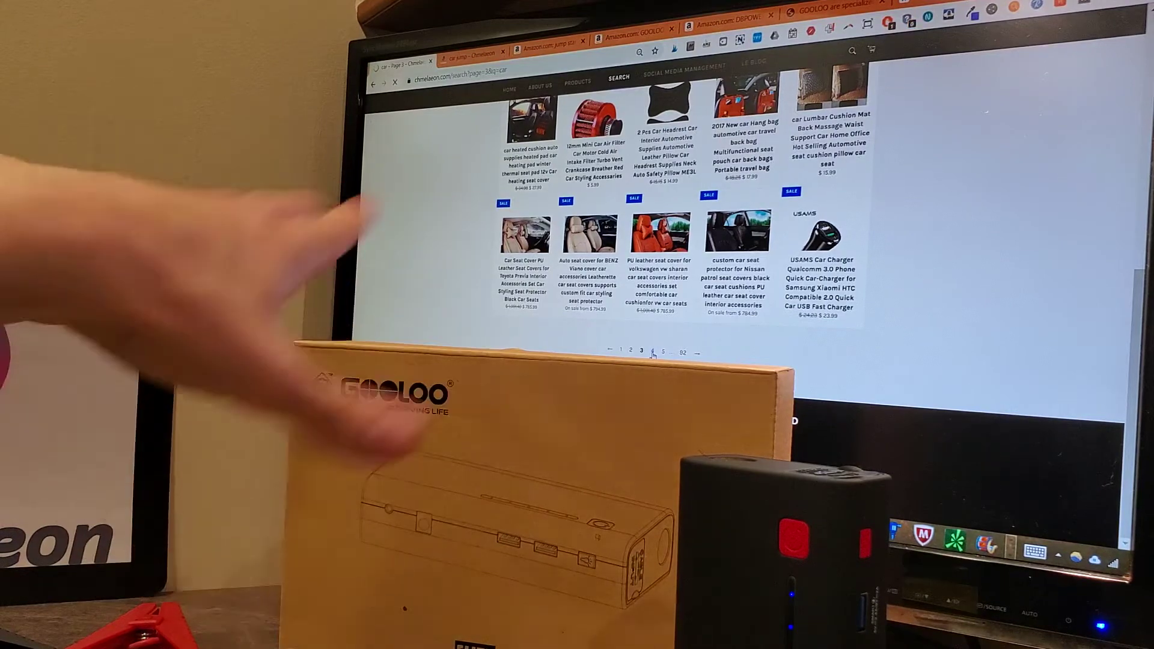
{"action": "left_click", "coordinate": [652, 353]}
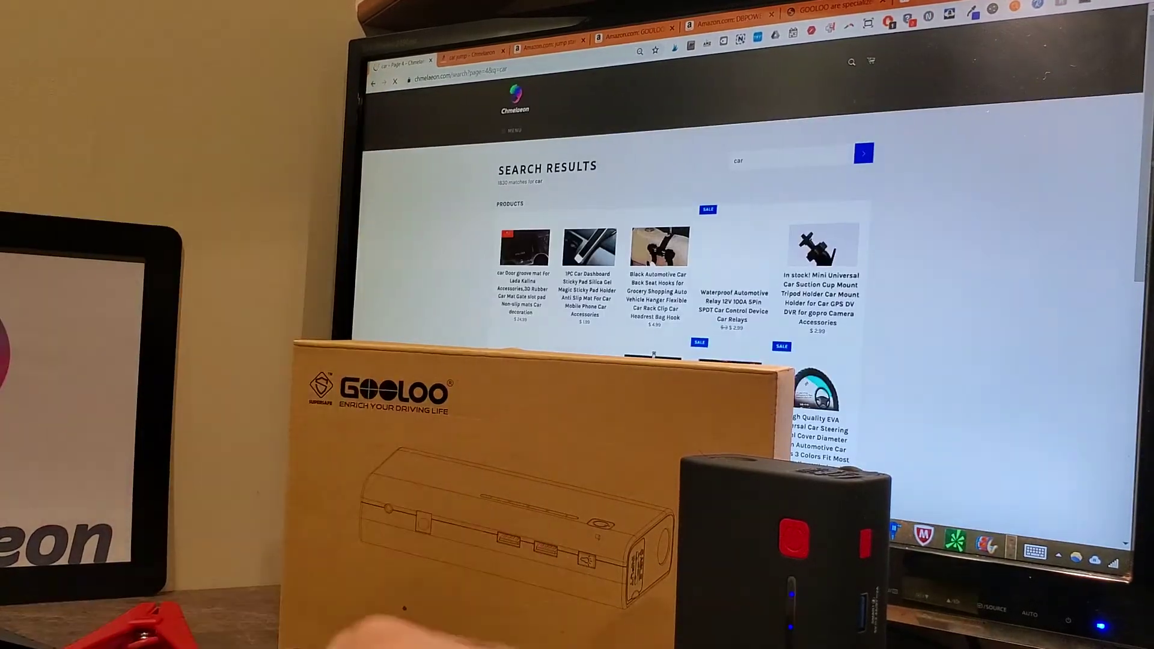
{"action": "scroll", "coordinate": [653, 353], "scroll_direction": "down", "scroll_amount": 4}
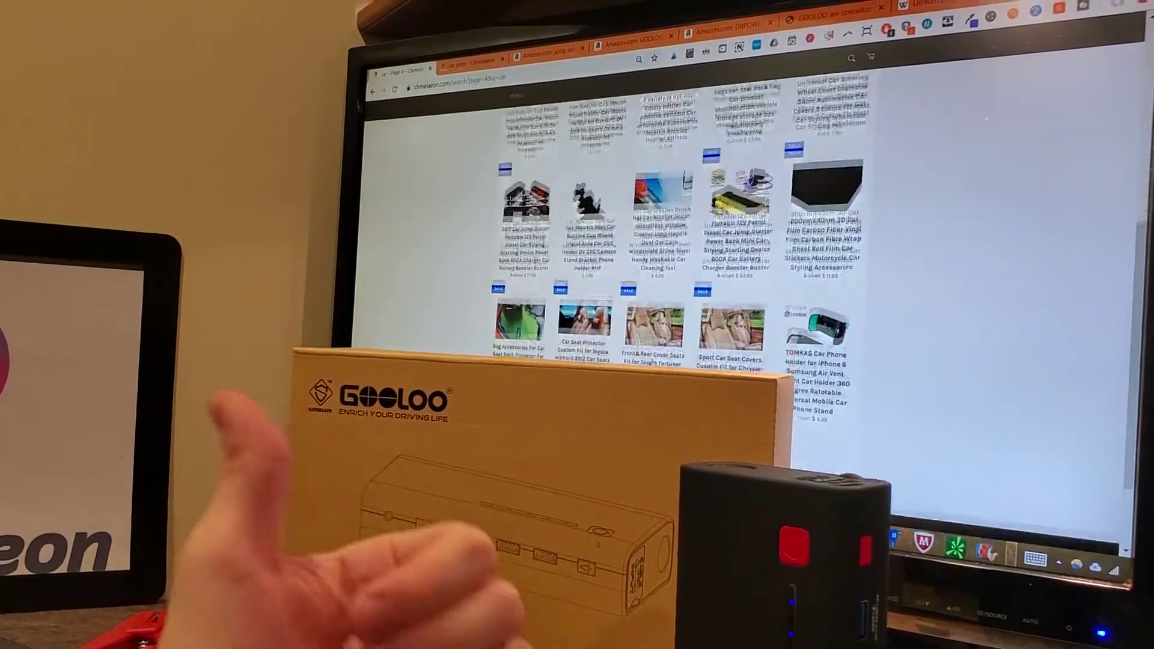
{"action": "scroll", "coordinate": [655, 363], "scroll_direction": "down", "scroll_amount": 3}
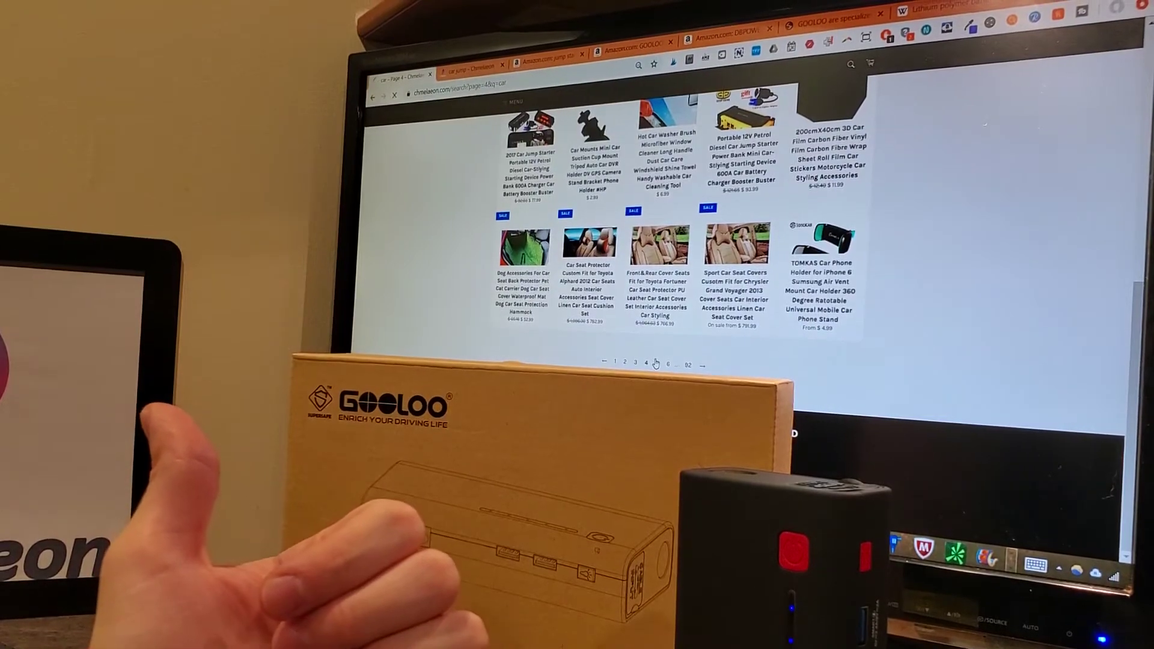
{"action": "left_click", "coordinate": [658, 360]}
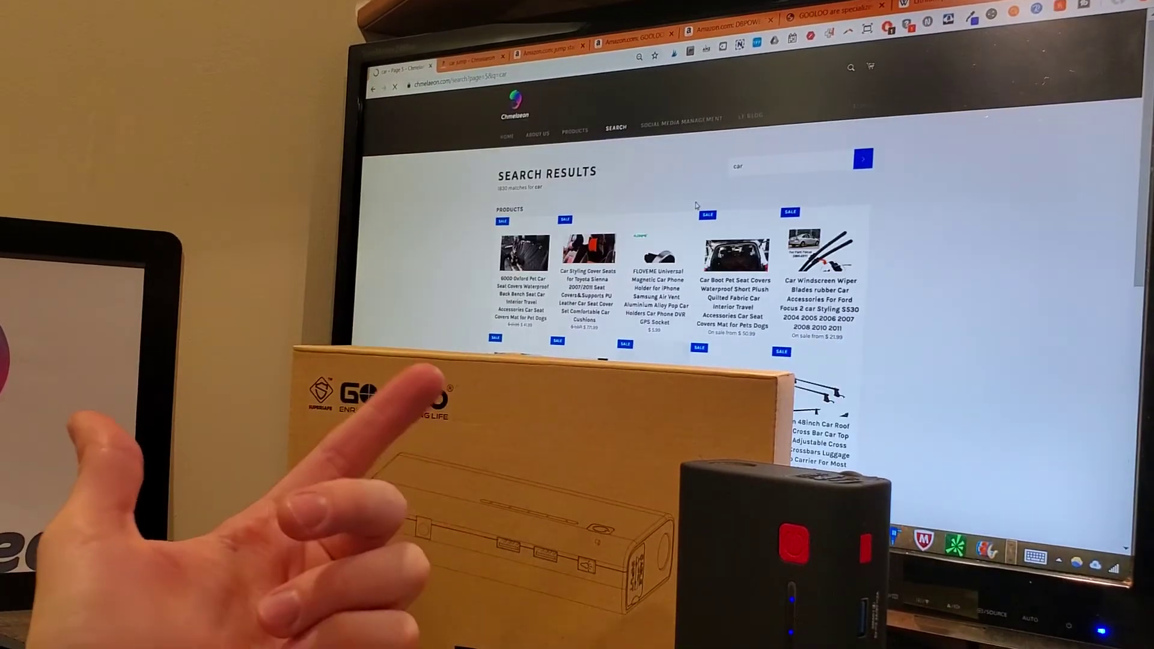
{"action": "scroll", "coordinate": [696, 206], "scroll_direction": "down", "scroll_amount": 3}
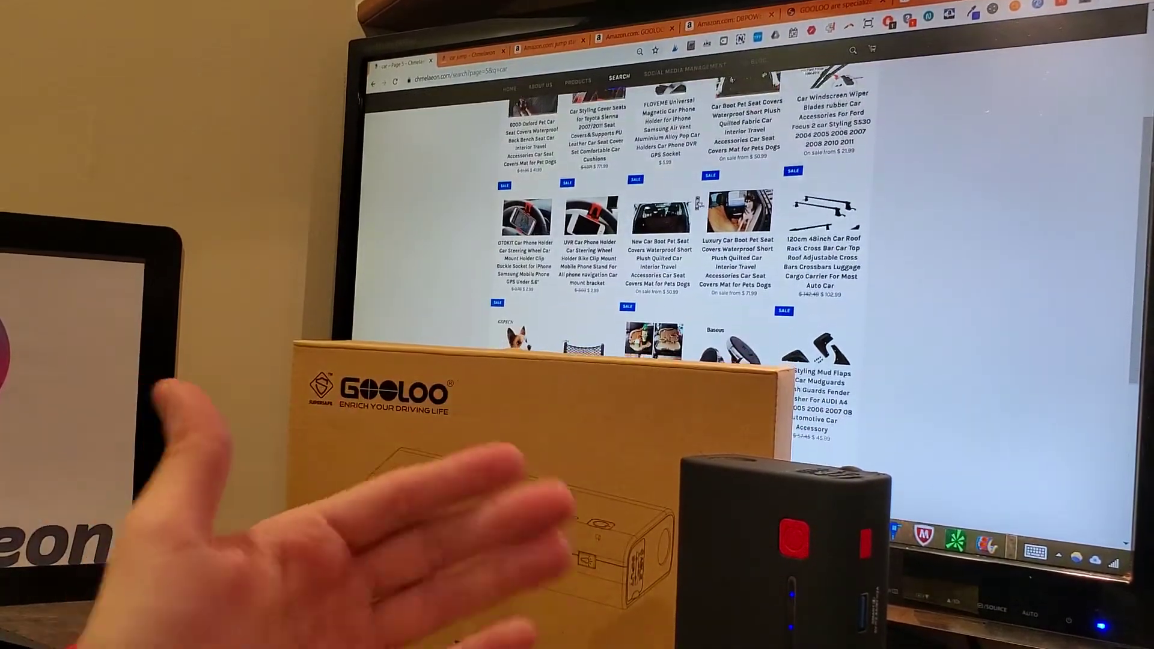
{"action": "scroll", "coordinate": [696, 200], "scroll_direction": "down", "scroll_amount": 3}
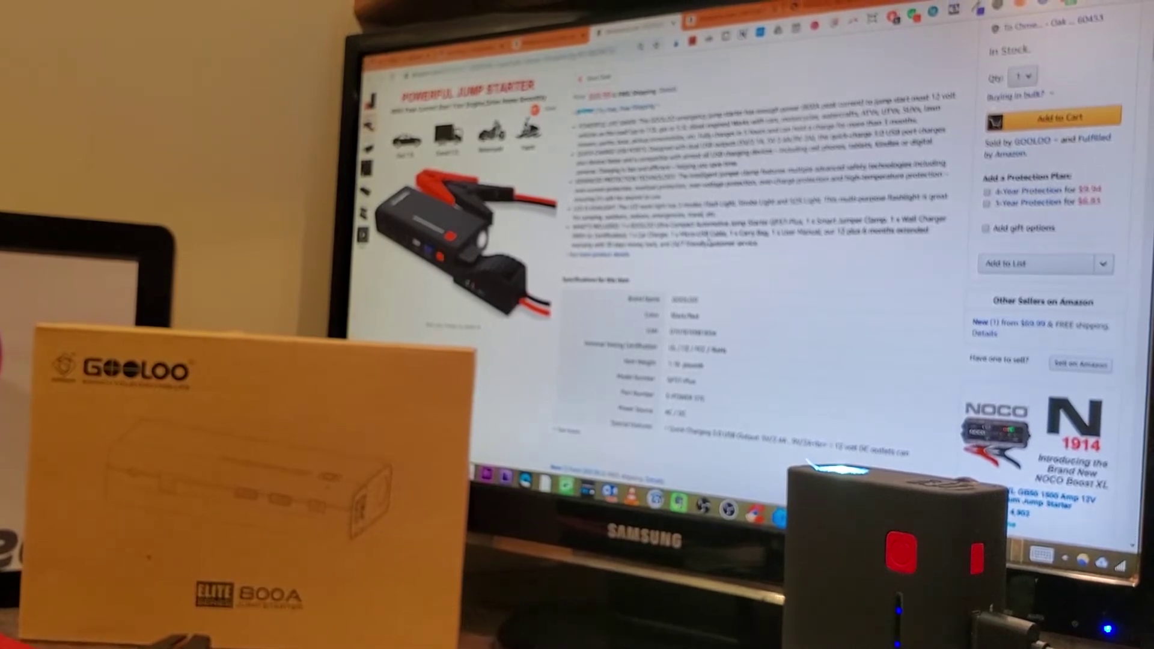
{"action": "scroll", "coordinate": [676, 271], "scroll_direction": "up", "scroll_amount": 5}
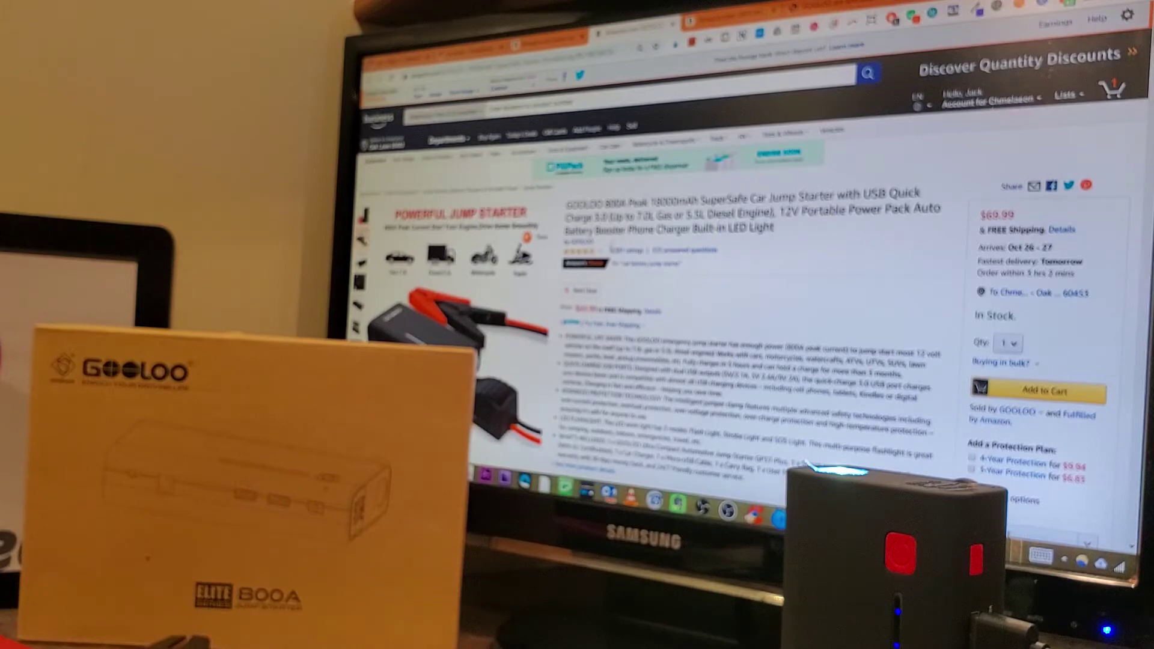
{"action": "key", "text": "ctrl+Tab"}
{"action": "key", "text": "ctrl+Tab"}
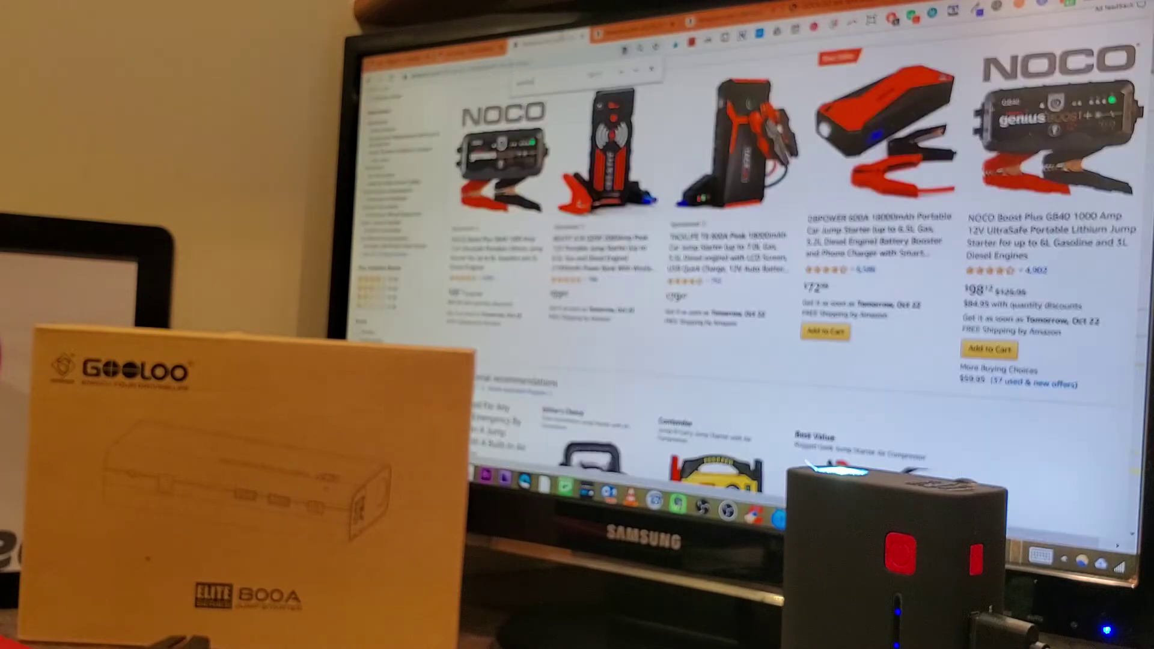
{"action": "scroll", "coordinate": [721, 270], "scroll_direction": "down", "scroll_amount": 4}
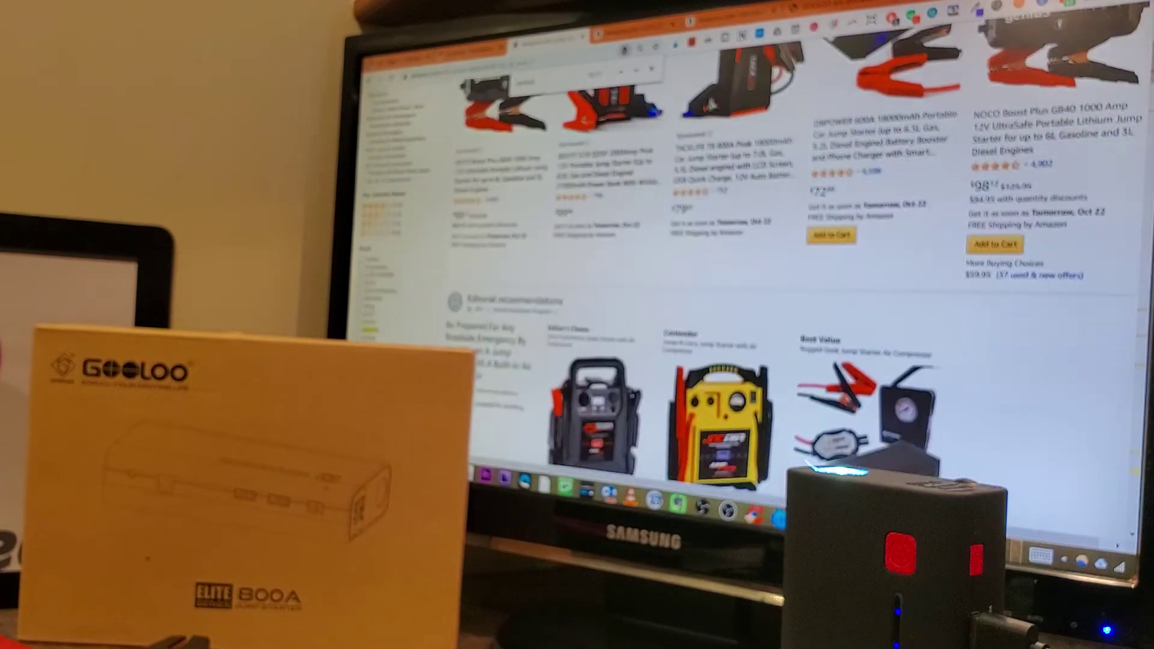
{"action": "scroll", "coordinate": [721, 270], "scroll_direction": "down", "scroll_amount": 4}
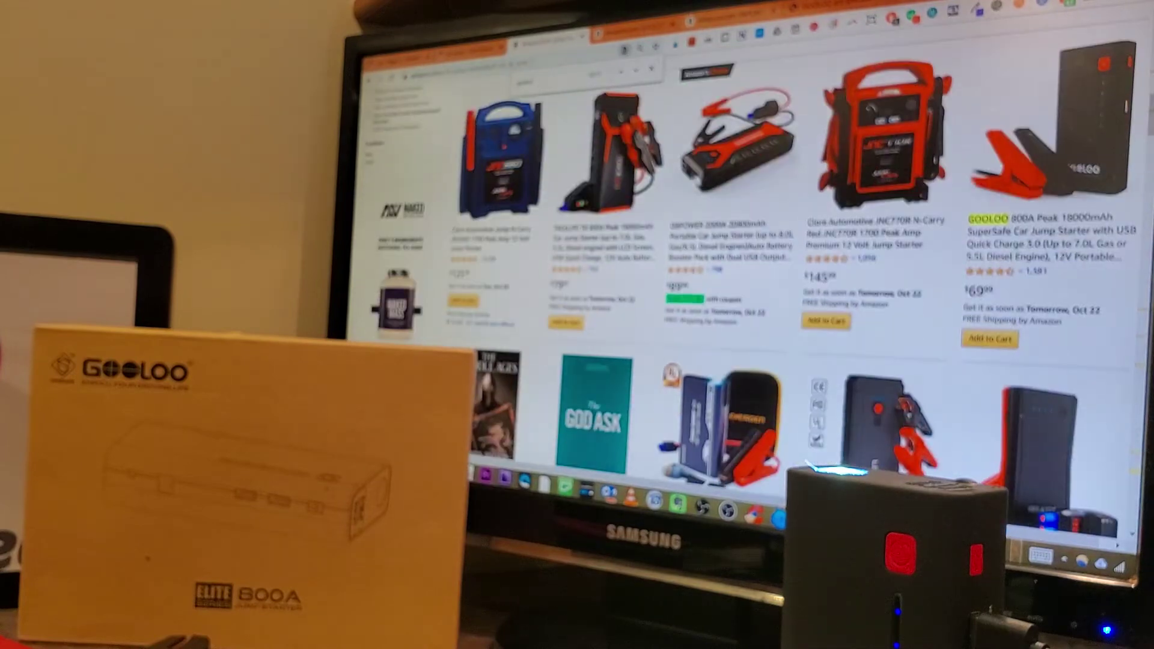
{"action": "key", "text": "ctrl+Tab"}
{"action": "scroll", "coordinate": [722, 270], "scroll_direction": "up", "scroll_amount": 5}
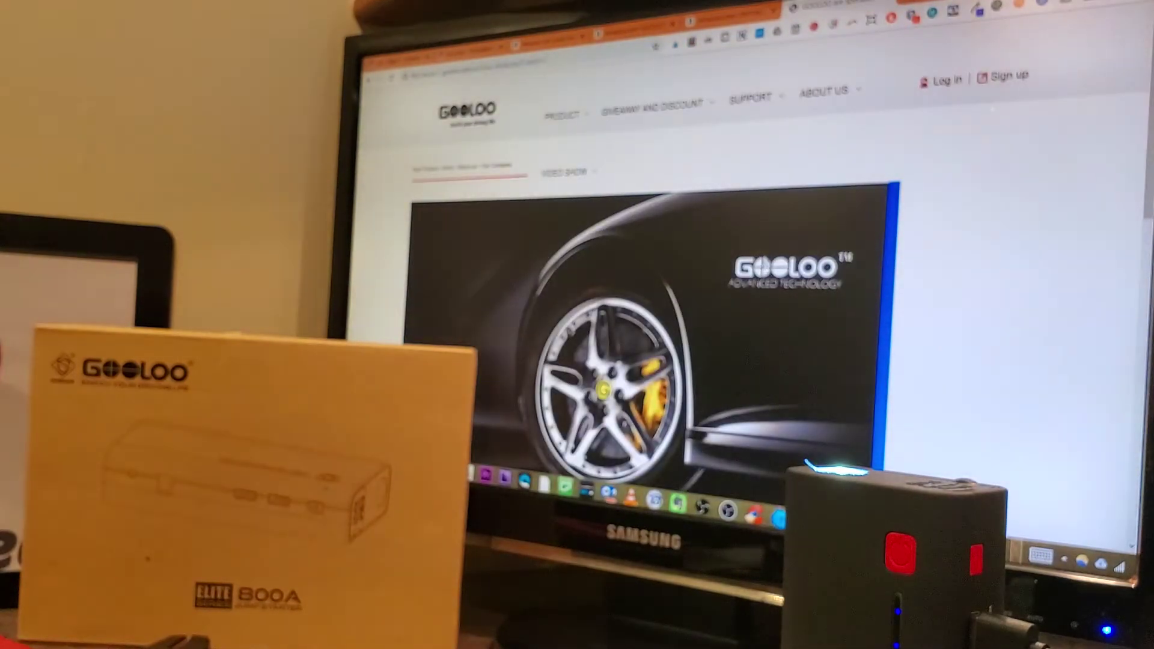
{"action": "mouse_move", "coordinate": [561, 115]}
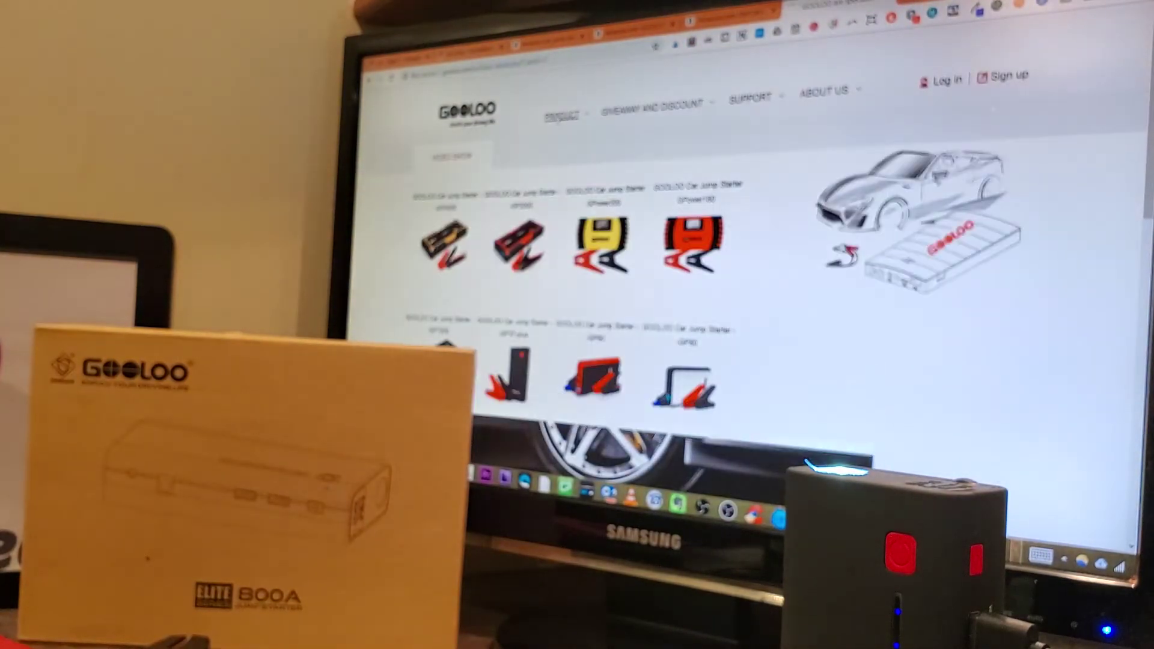
{"action": "left_click", "coordinate": [624, 275]}
{"action": "scroll", "coordinate": [629, 281], "scroll_direction": "down", "scroll_amount": 5}
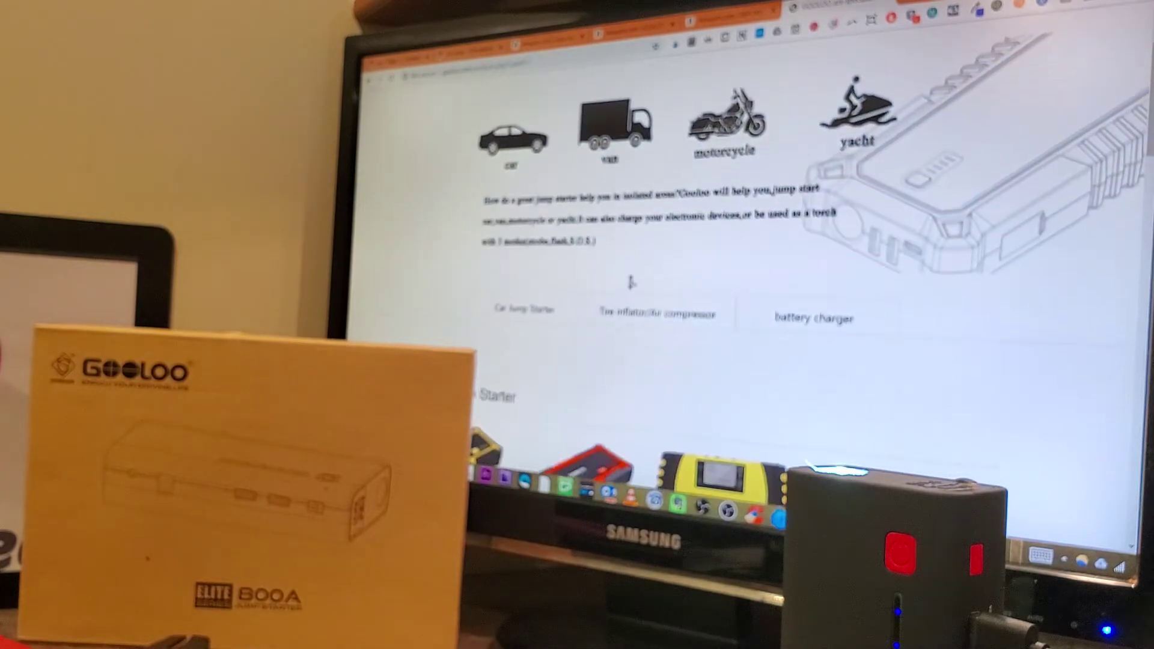
{"action": "scroll", "coordinate": [630, 282], "scroll_direction": "down", "scroll_amount": 3}
{"action": "scroll", "coordinate": [629, 281], "scroll_direction": "down", "scroll_amount": 4}
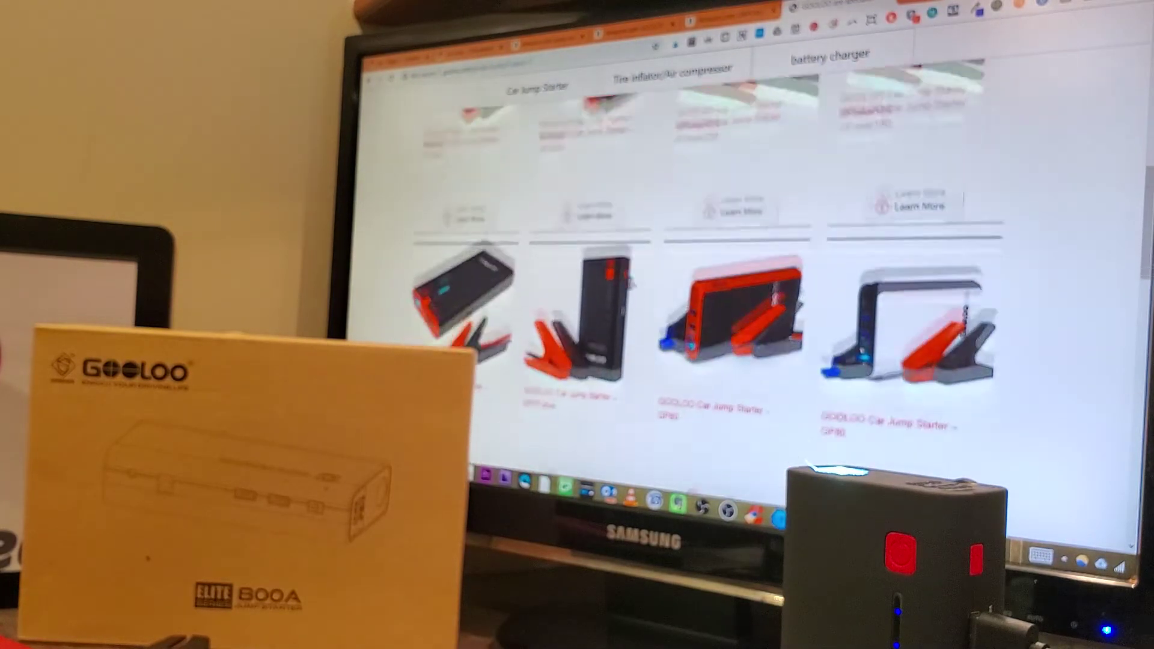
{"action": "scroll", "coordinate": [646, 112], "scroll_direction": "down", "scroll_amount": 4}
{"action": "scroll", "coordinate": [647, 112], "scroll_direction": "down", "scroll_amount": 3}
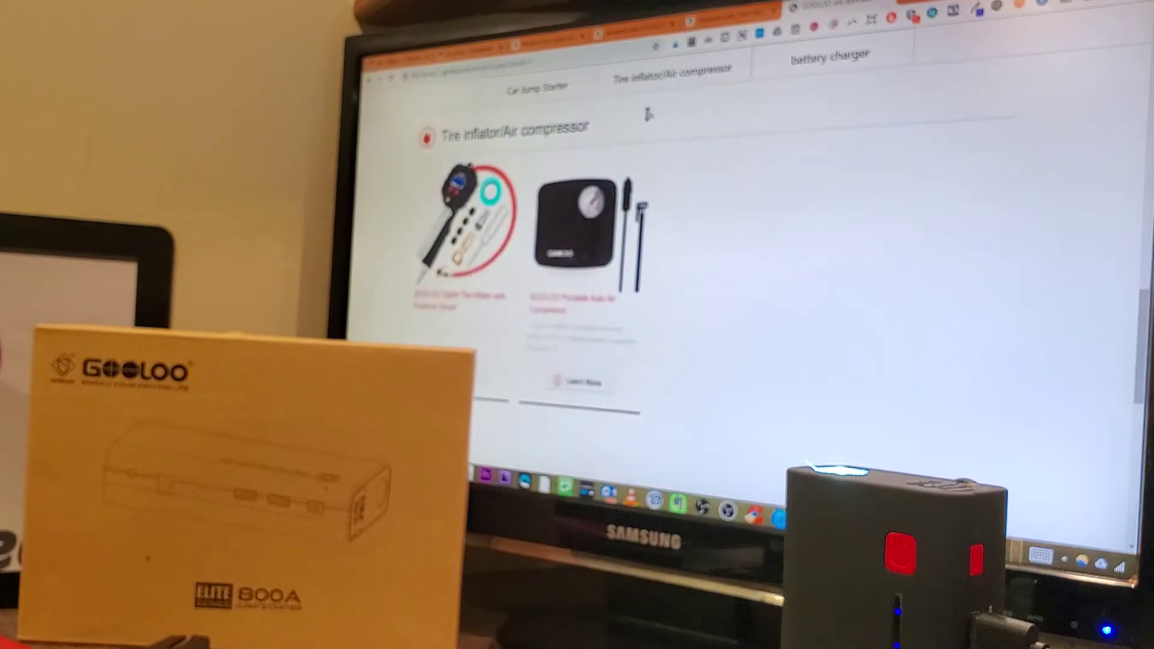
{"action": "scroll", "coordinate": [646, 112], "scroll_direction": "down", "scroll_amount": 3}
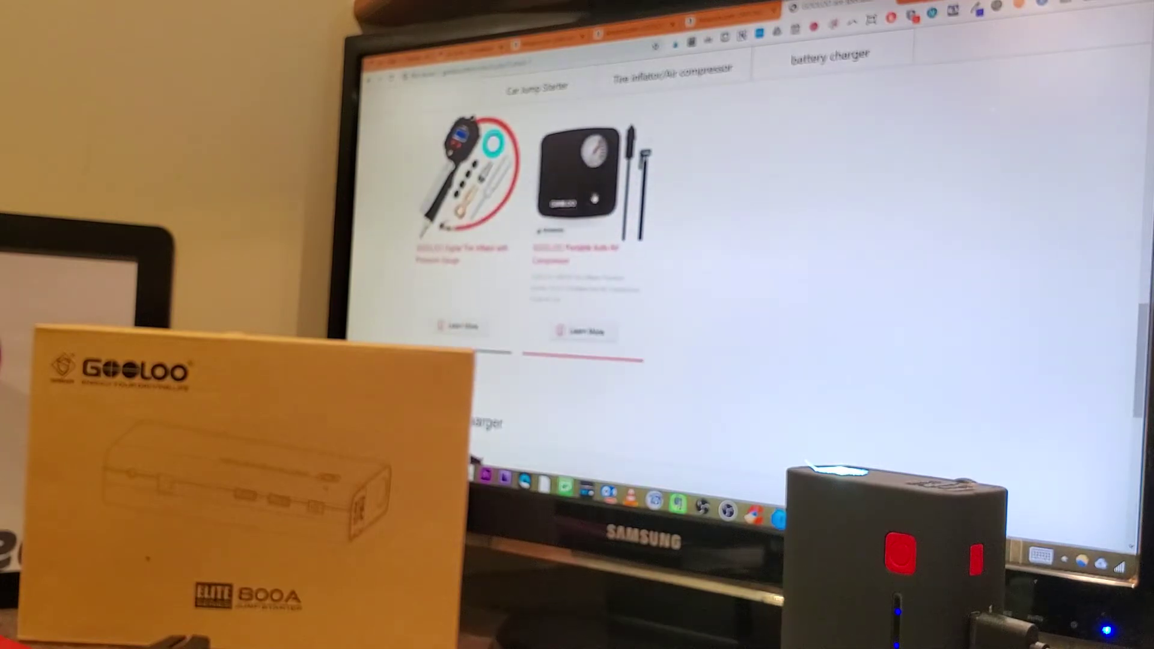
{"action": "scroll", "coordinate": [595, 199], "scroll_direction": "down", "scroll_amount": 3}
{"action": "scroll", "coordinate": [596, 198], "scroll_direction": "down", "scroll_amount": 4}
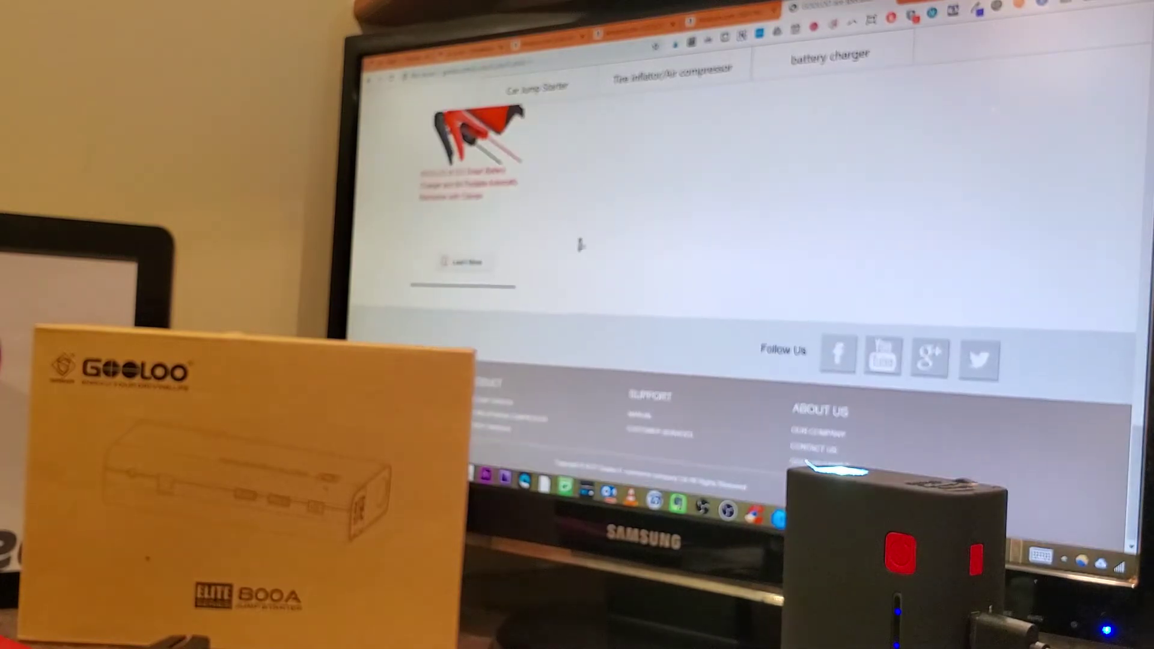
{"action": "scroll", "coordinate": [580, 245], "scroll_direction": "up", "scroll_amount": 4}
{"action": "scroll", "coordinate": [580, 245], "scroll_direction": "up", "scroll_amount": 4}
{"action": "scroll", "coordinate": [581, 246], "scroll_direction": "up", "scroll_amount": 4}
{"action": "scroll", "coordinate": [580, 246], "scroll_direction": "up", "scroll_amount": 4}
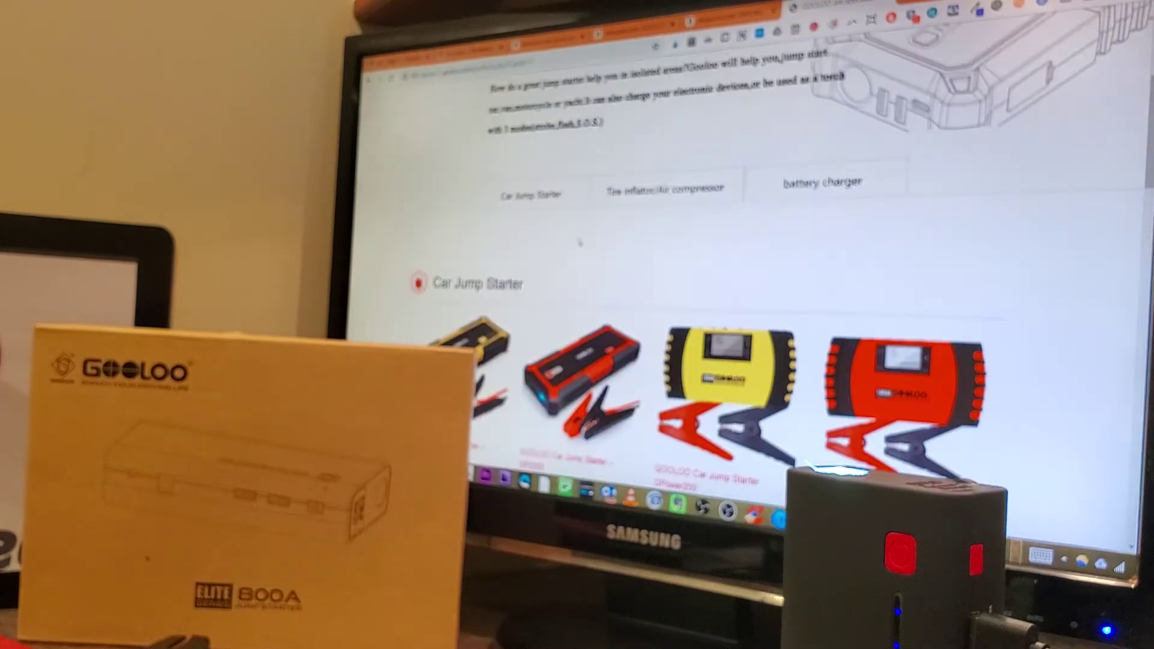
{"action": "scroll", "coordinate": [580, 243], "scroll_direction": "up", "scroll_amount": 3}
{"action": "scroll", "coordinate": [580, 244], "scroll_direction": "up", "scroll_amount": 4}
{"action": "scroll", "coordinate": [606, 200], "scroll_direction": "up", "scroll_amount": 3}
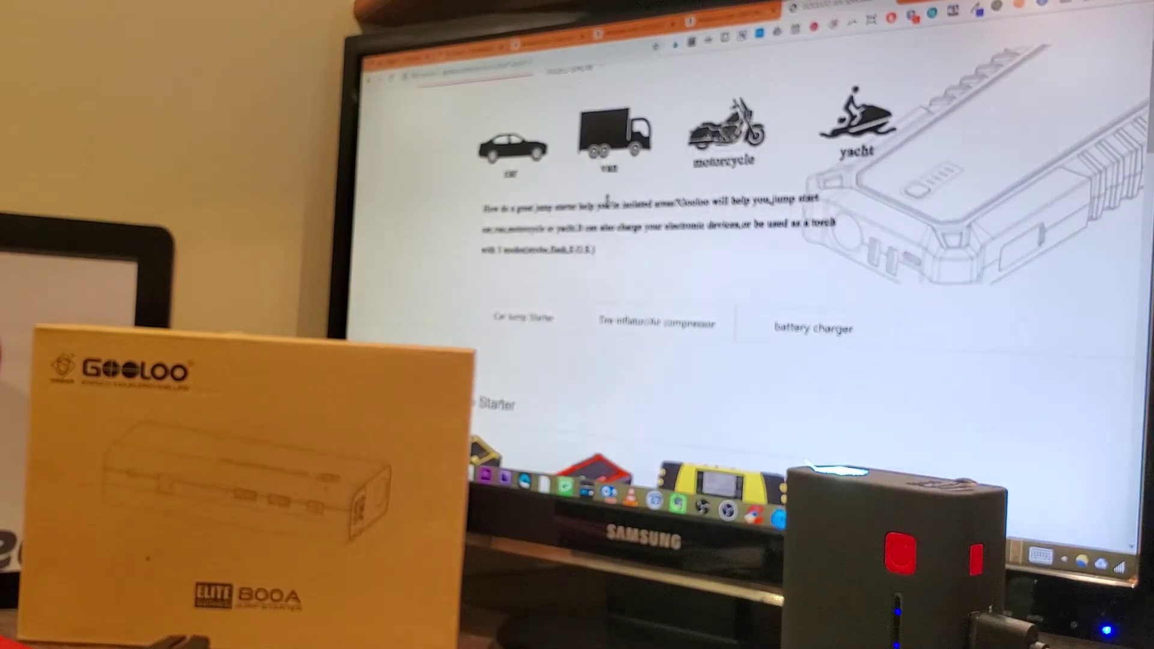
{"action": "scroll", "coordinate": [606, 201], "scroll_direction": "up", "scroll_amount": 3}
{"action": "left_click", "coordinate": [726, 11]}
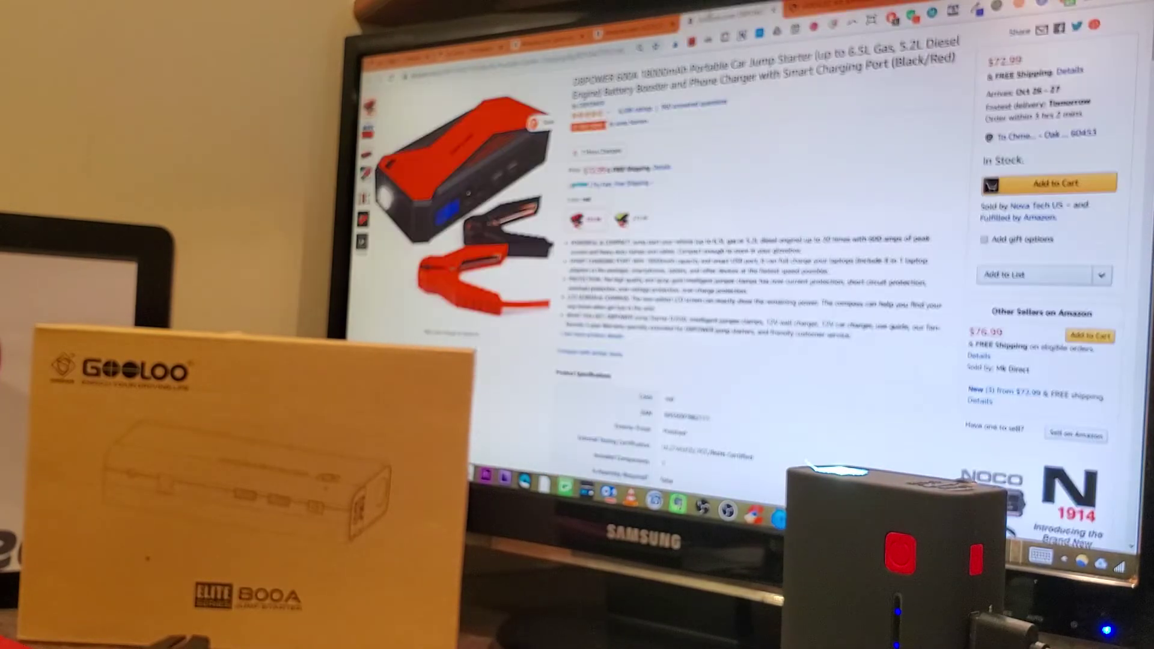
{"action": "key", "text": "ctrl+Tab"}
{"action": "key", "text": "ctrl+Tab"}
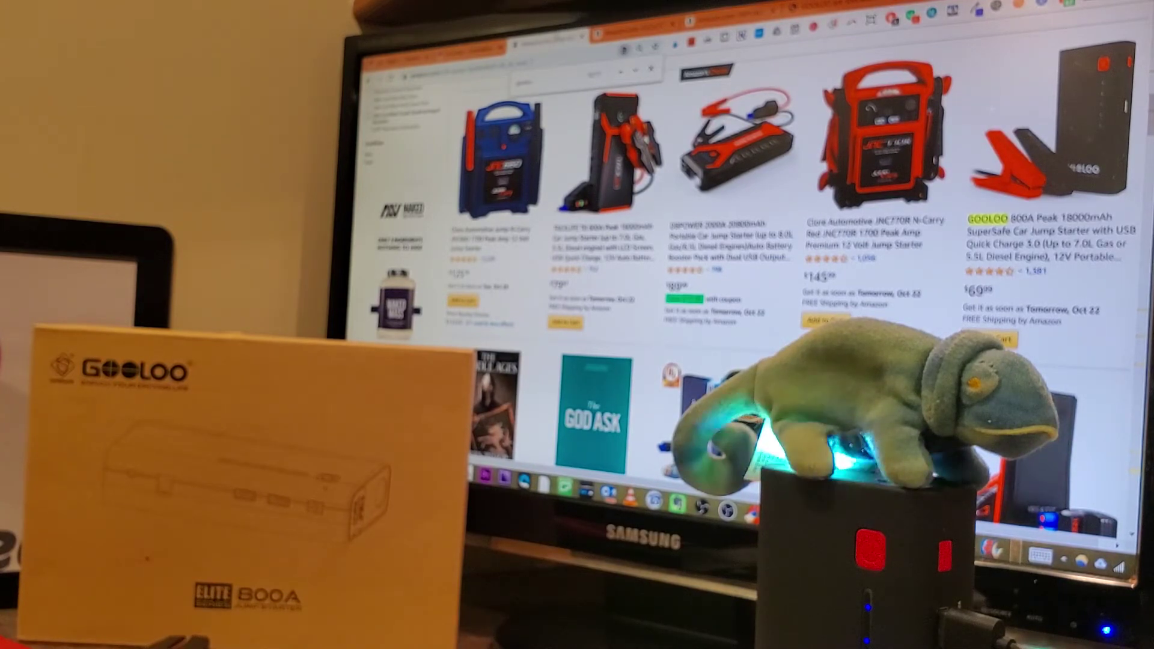
{"action": "scroll", "coordinate": [757, 270], "scroll_direction": "down", "scroll_amount": 5}
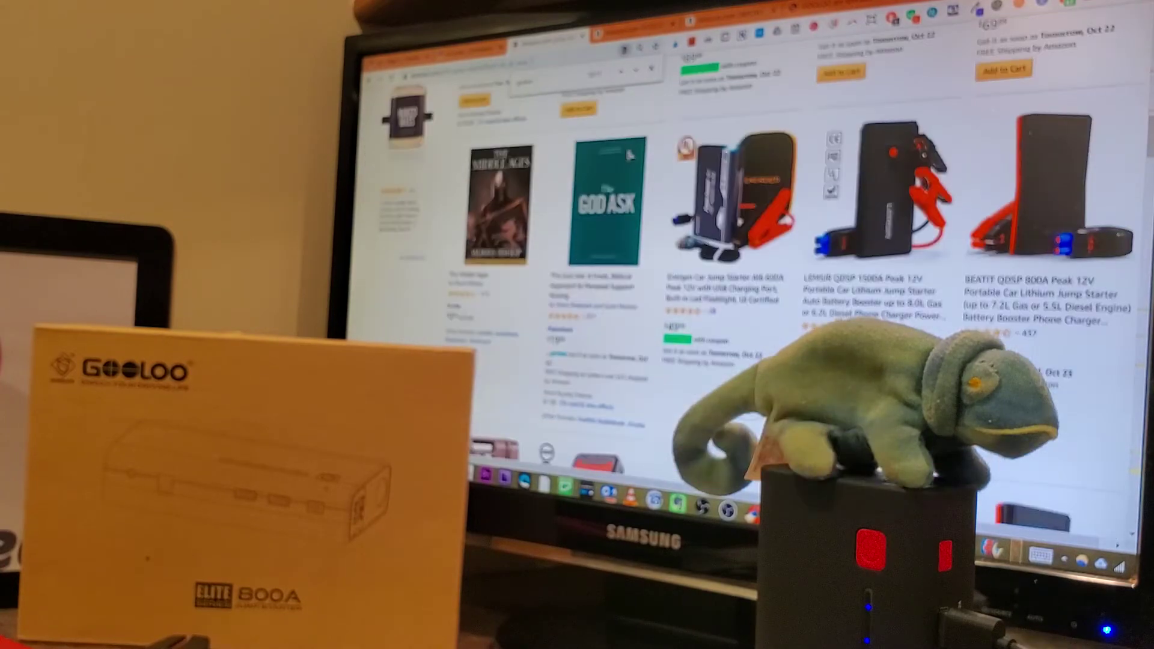
{"action": "scroll", "coordinate": [757, 271], "scroll_direction": "down", "scroll_amount": 5}
{"action": "scroll", "coordinate": [758, 270], "scroll_direction": "down", "scroll_amount": 5}
{"action": "scroll", "coordinate": [758, 270], "scroll_direction": "down", "scroll_amount": 3}
{"action": "left_click", "coordinate": [486, 307]}
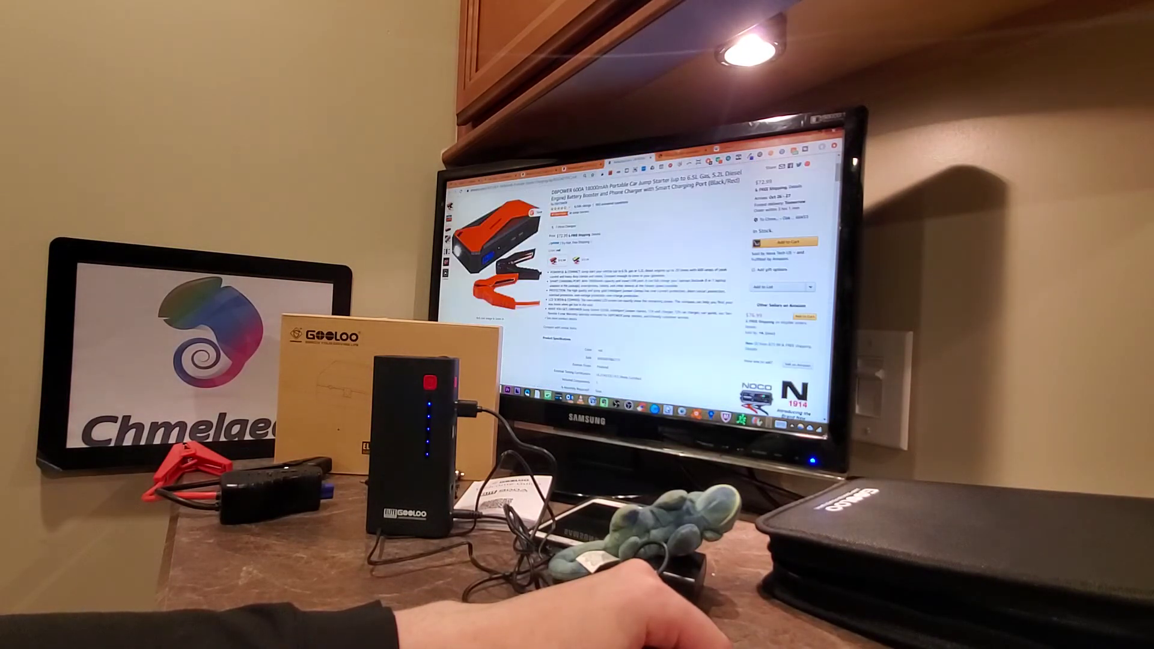
{"action": "scroll", "coordinate": [626, 285], "scroll_direction": "down", "scroll_amount": 5}
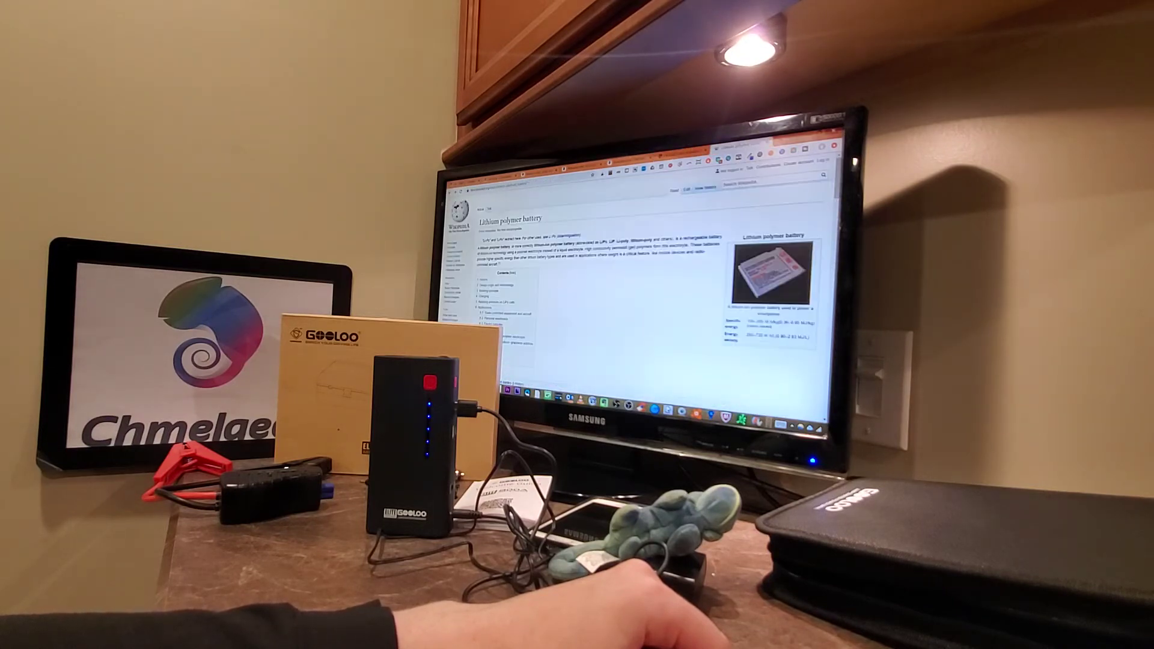
{"action": "scroll", "coordinate": [631, 281], "scroll_direction": "down", "scroll_amount": 5}
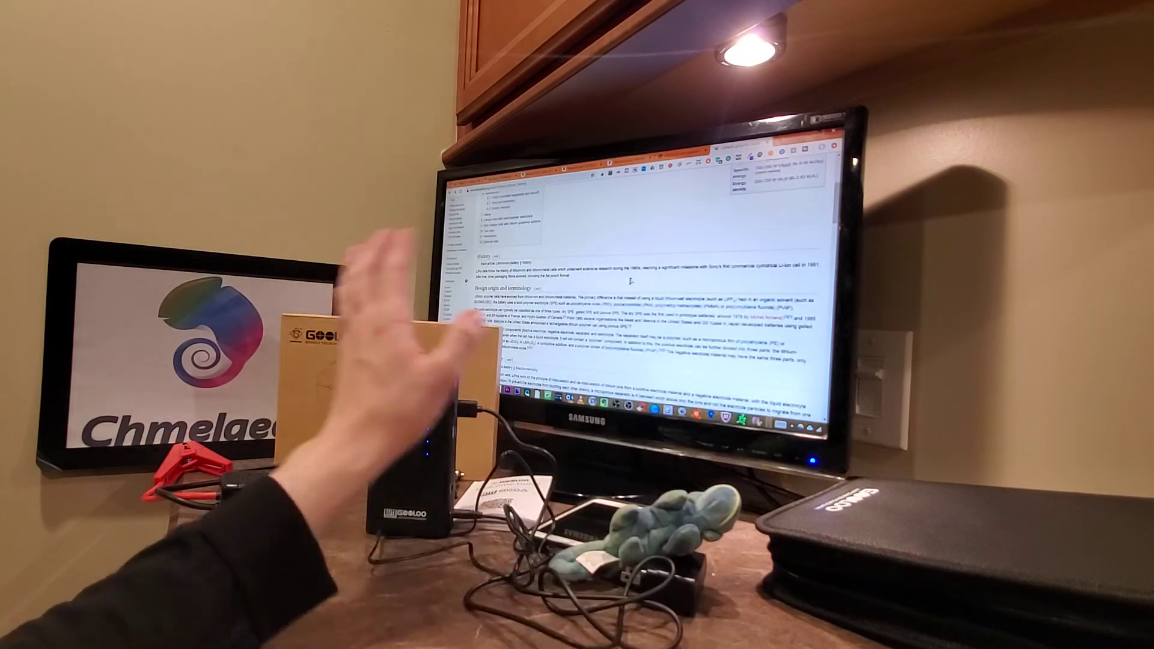
{"action": "scroll", "coordinate": [630, 281], "scroll_direction": "down", "scroll_amount": 5}
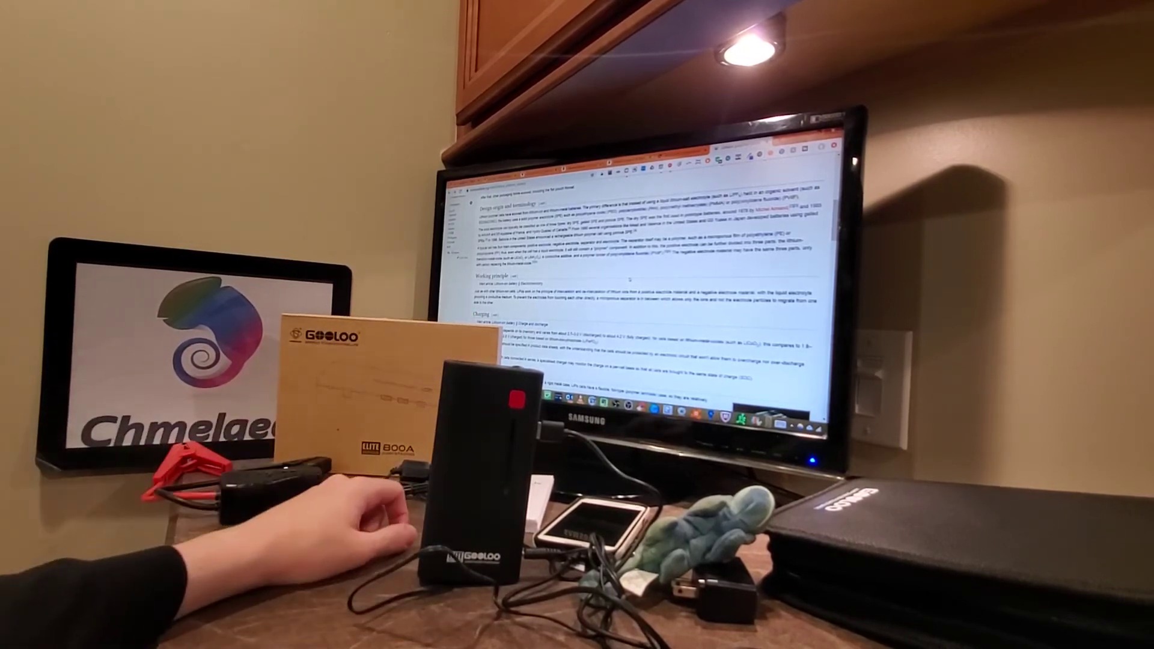
{"action": "scroll", "coordinate": [631, 289], "scroll_direction": "down", "scroll_amount": 3}
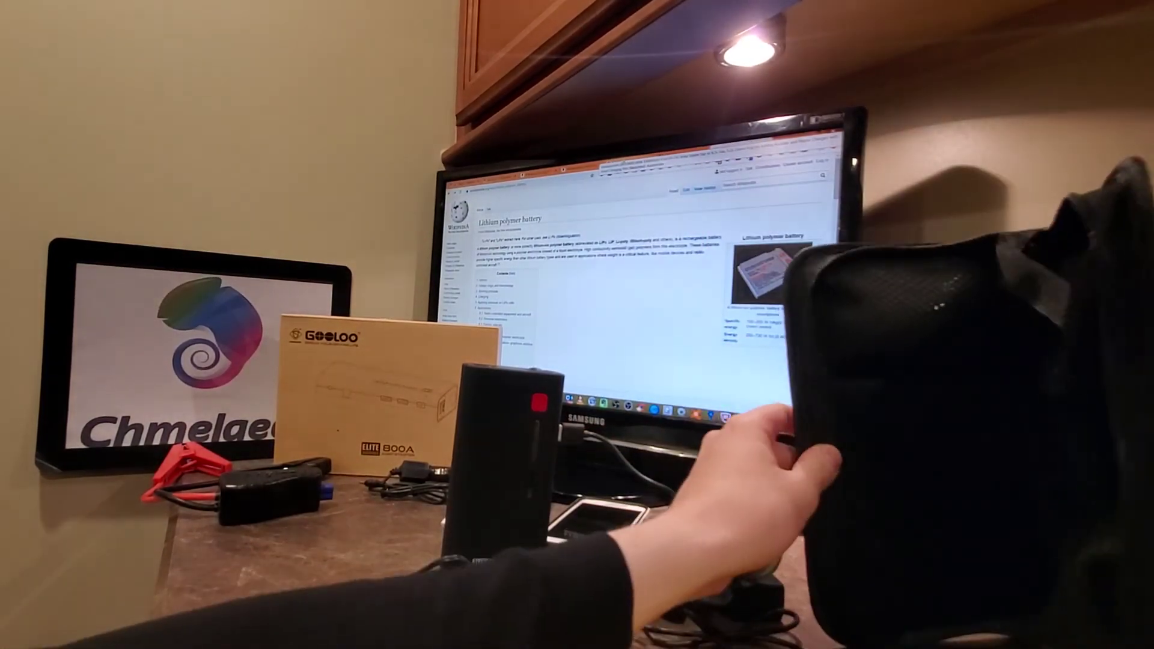
{"action": "key", "text": "ctrl+Tab"}
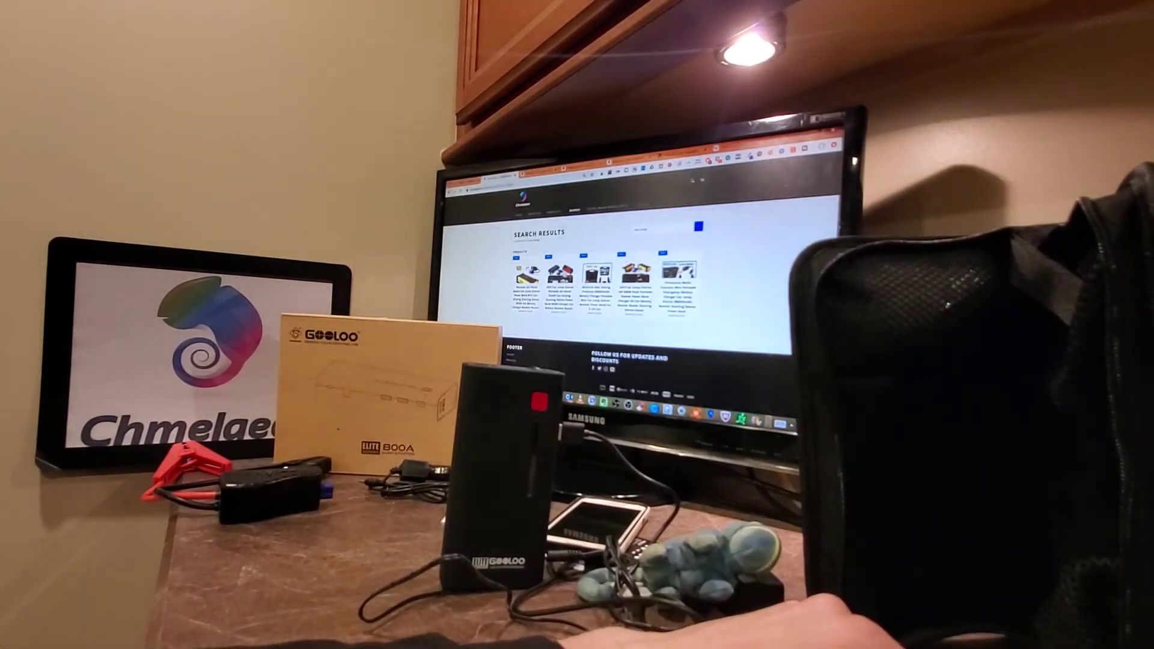
{"action": "scroll", "coordinate": [631, 271], "scroll_direction": "down", "scroll_amount": 3}
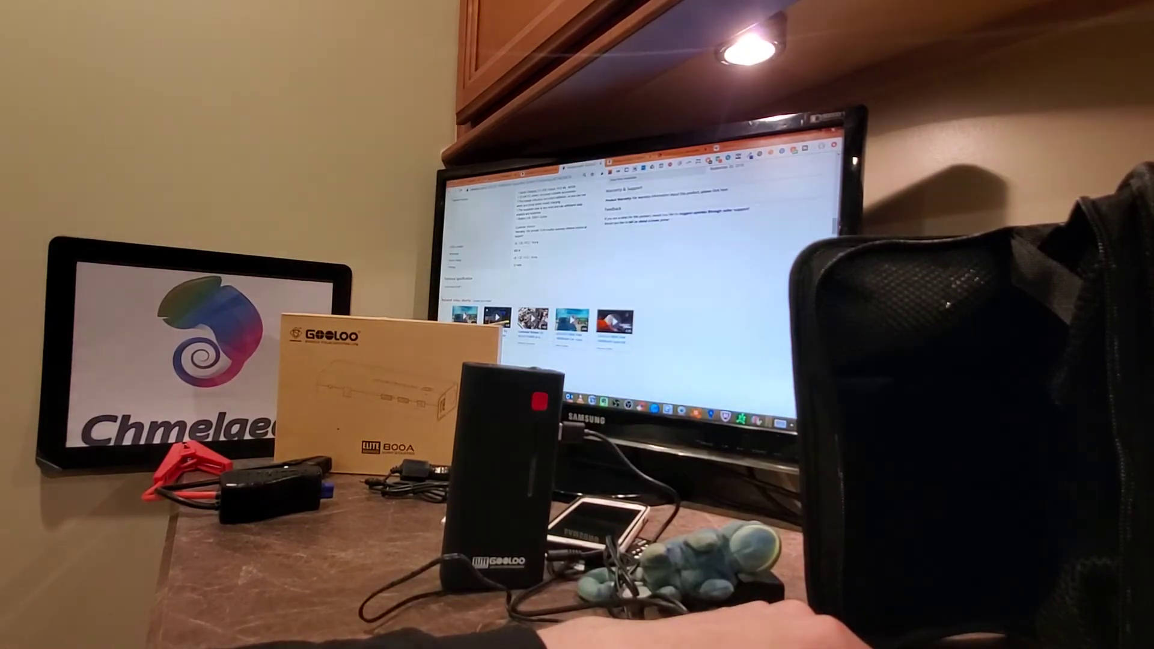